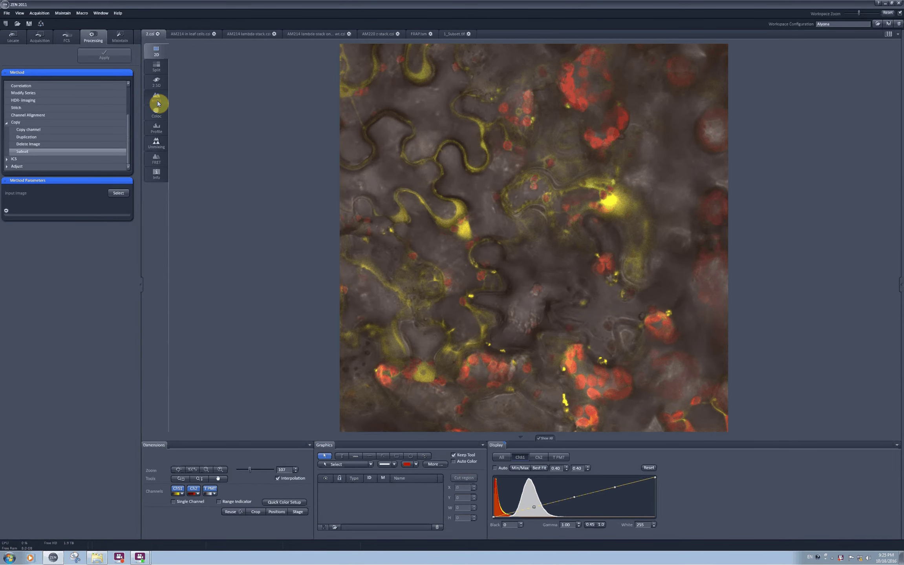
- Switch to the Histo view and show the Image, Statistics and frequency Table panes
{"action": "left_click", "coordinate": [157, 102]}
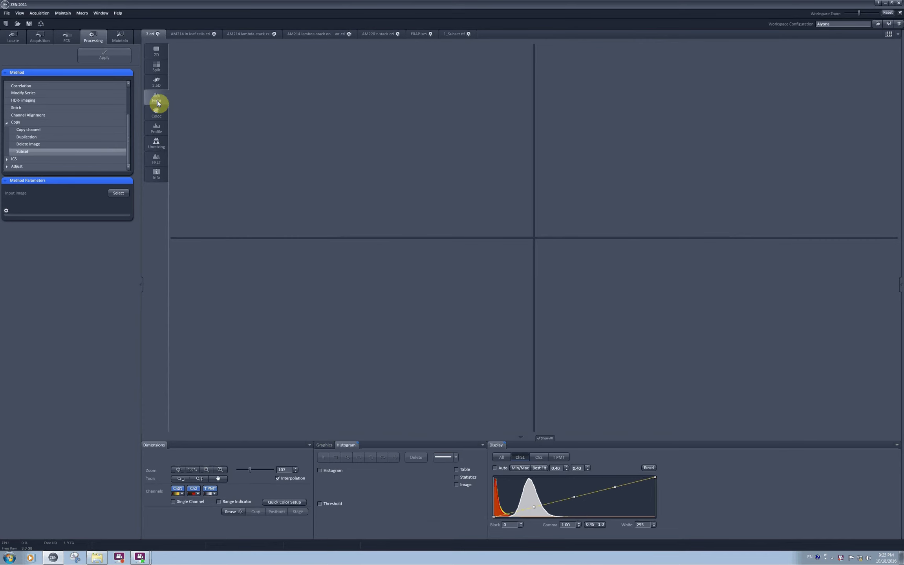
{"action": "left_click", "coordinate": [458, 487]}
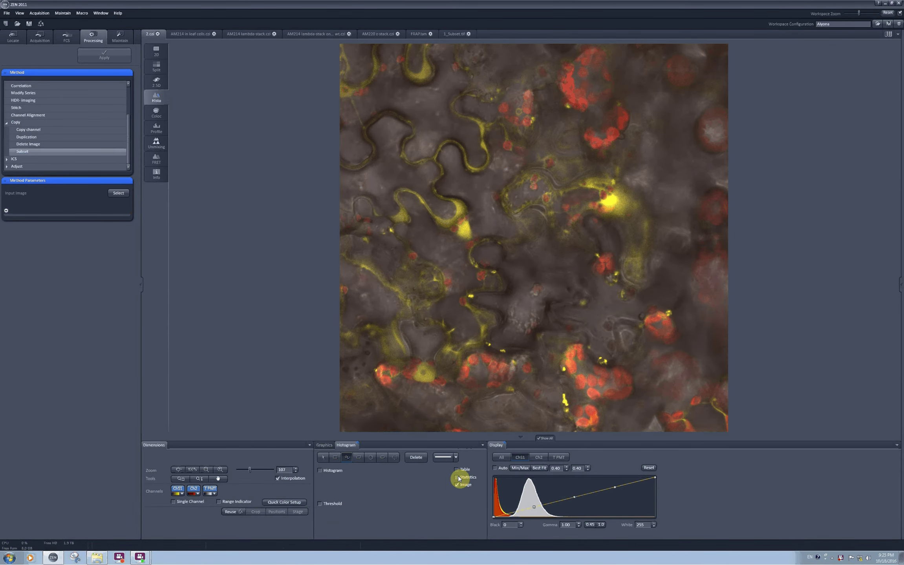
{"action": "left_click", "coordinate": [458, 479]}
{"action": "left_click", "coordinate": [459, 471]}
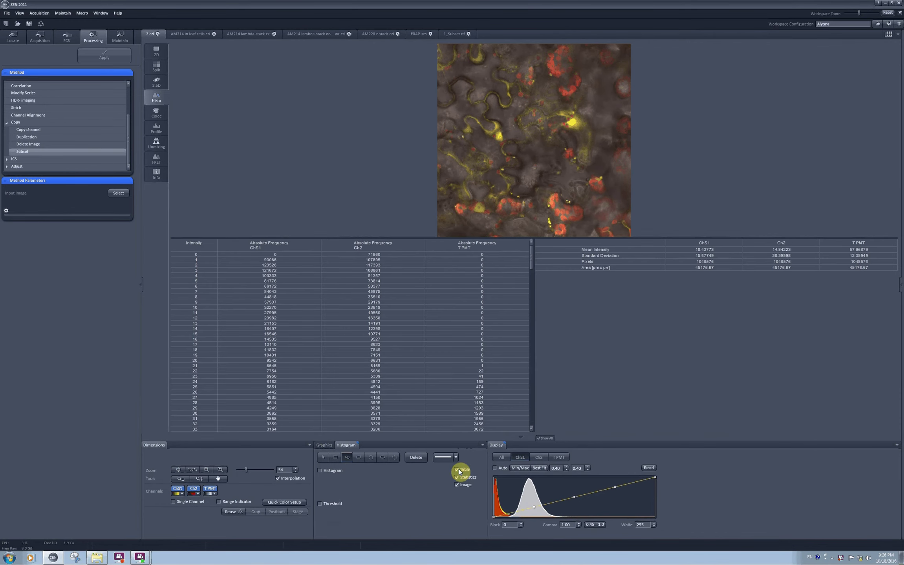
- Turn on the Histogram chart showing frequency curves for Ch1, Ch2 and T PMT
{"action": "left_click", "coordinate": [320, 471]}
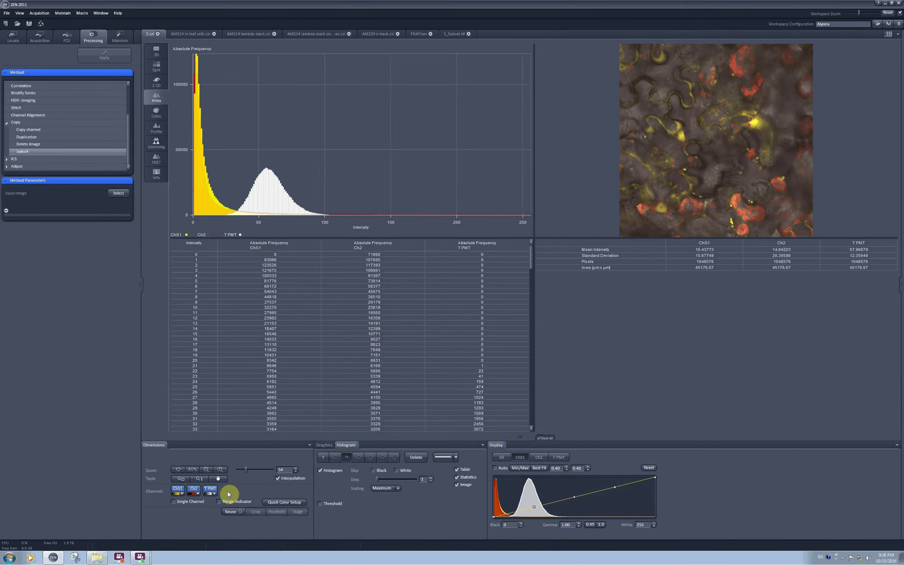
- Switch off the T PMT channel so only Ch1 and Ch2 are analysed
{"action": "left_click", "coordinate": [212, 490]}
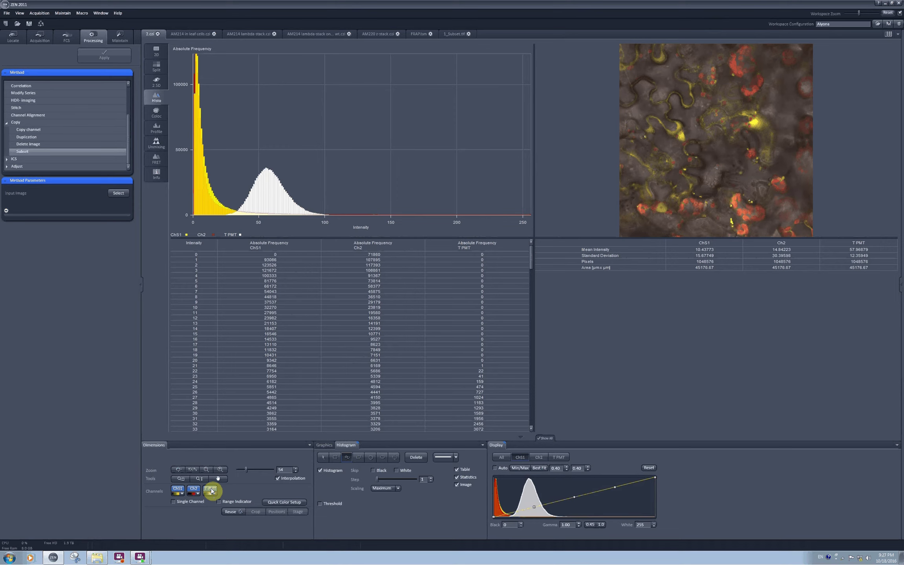
{"action": "left_click", "coordinate": [212, 491]}
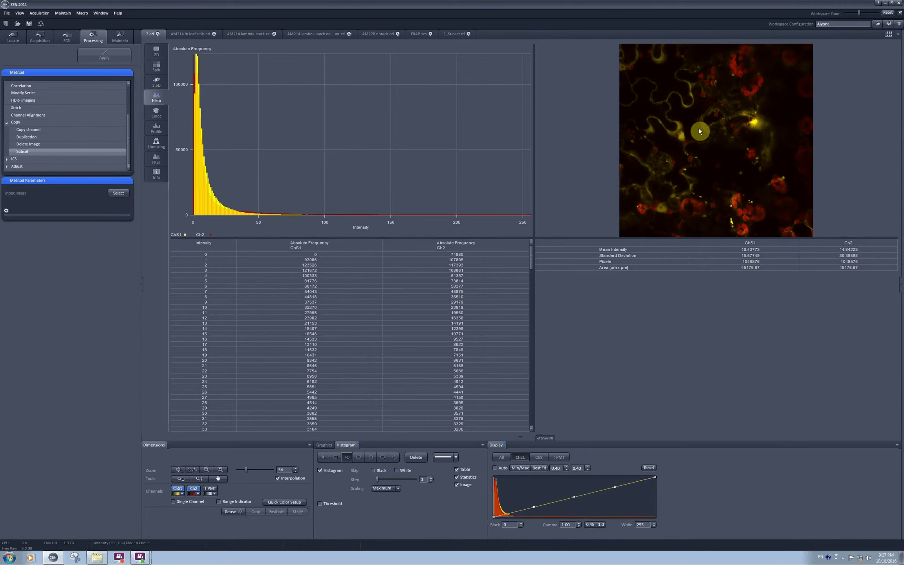
- Turn off Ch2 to keep only ChS1, and enlarge the histogram and image panes
{"action": "left_click", "coordinate": [194, 490]}
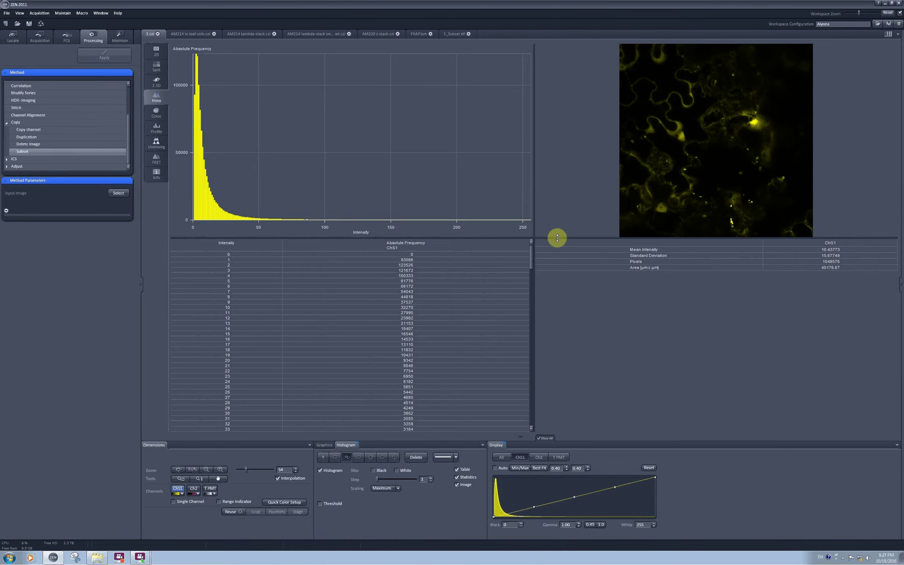
{"action": "left_click_drag", "start_coordinate": [557, 238], "coordinate": [548, 350]}
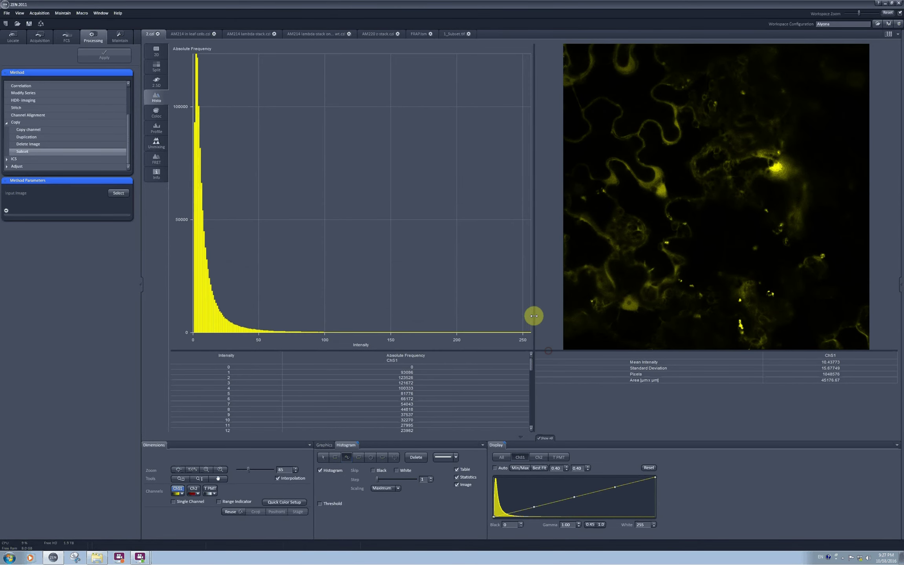
{"action": "left_click_drag", "start_coordinate": [534, 317], "coordinate": [384, 316]}
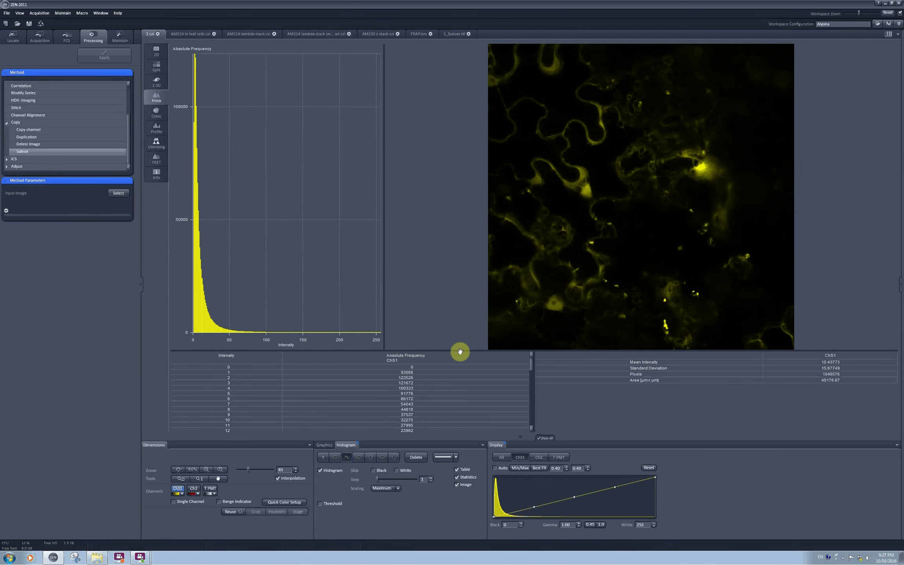
{"action": "left_click_drag", "start_coordinate": [464, 351], "coordinate": [461, 378]}
- Zoom the image to 185 and pan onto a group of cells
{"action": "left_click", "coordinate": [220, 470]}
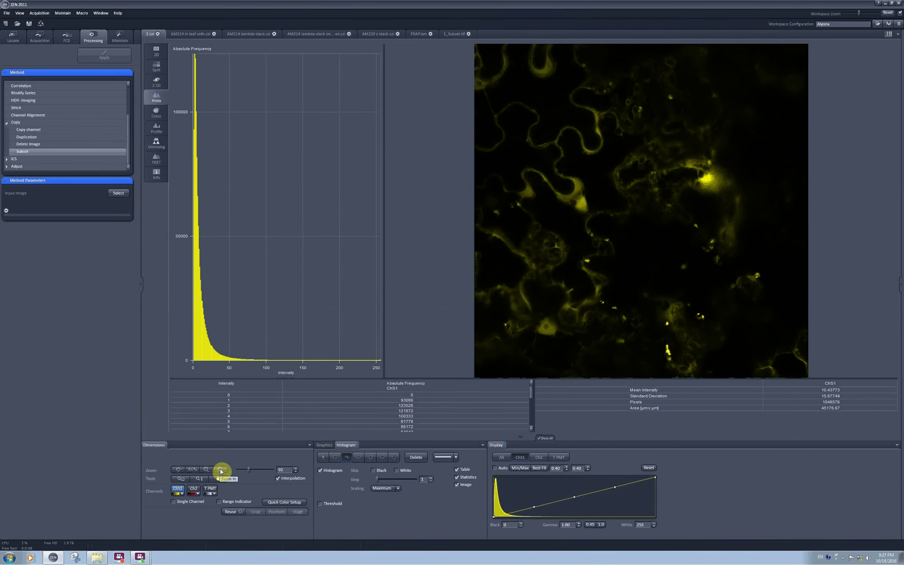
{"action": "left_click", "coordinate": [220, 470]}
{"action": "left_click", "coordinate": [220, 470]}
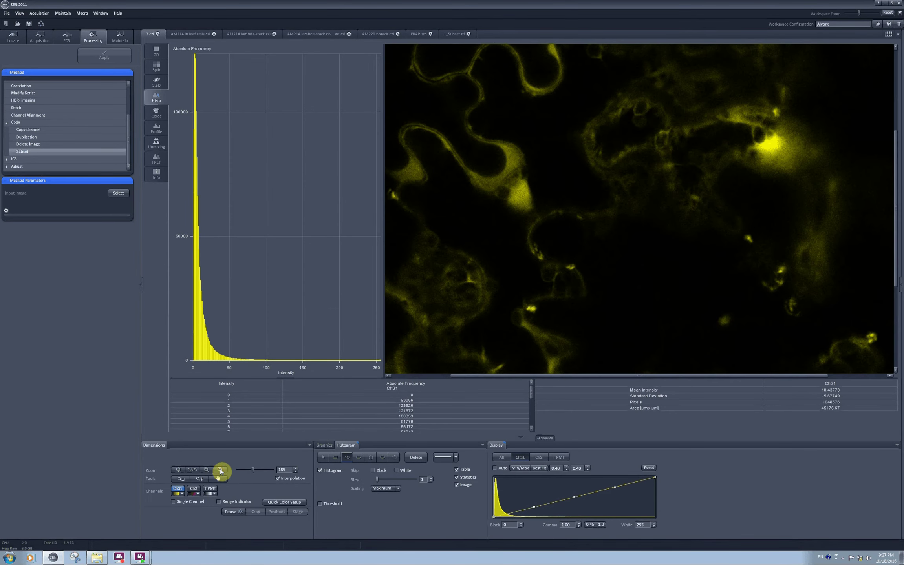
{"action": "left_click", "coordinate": [218, 480]}
{"action": "left_click_drag", "start_coordinate": [462, 298], "coordinate": [499, 333]}
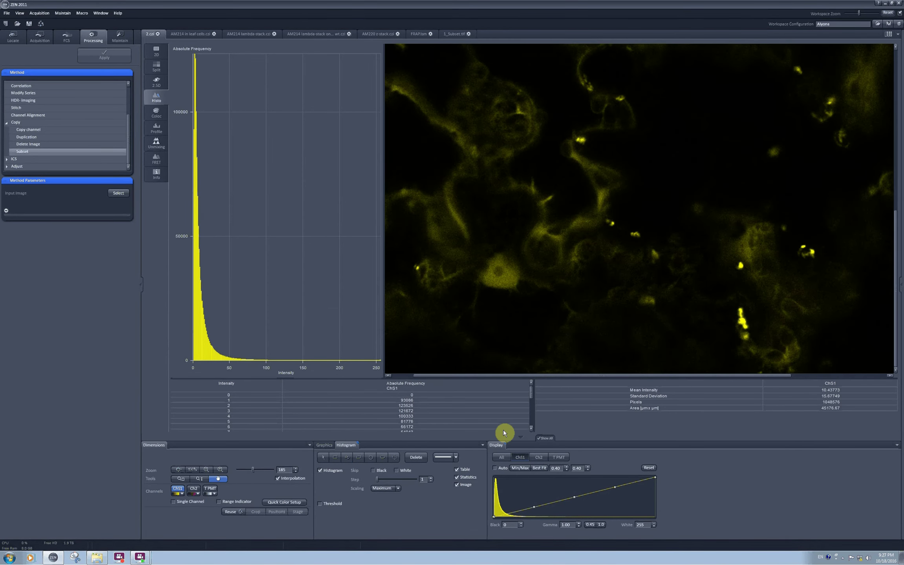
{"action": "left_click", "coordinate": [335, 458]}
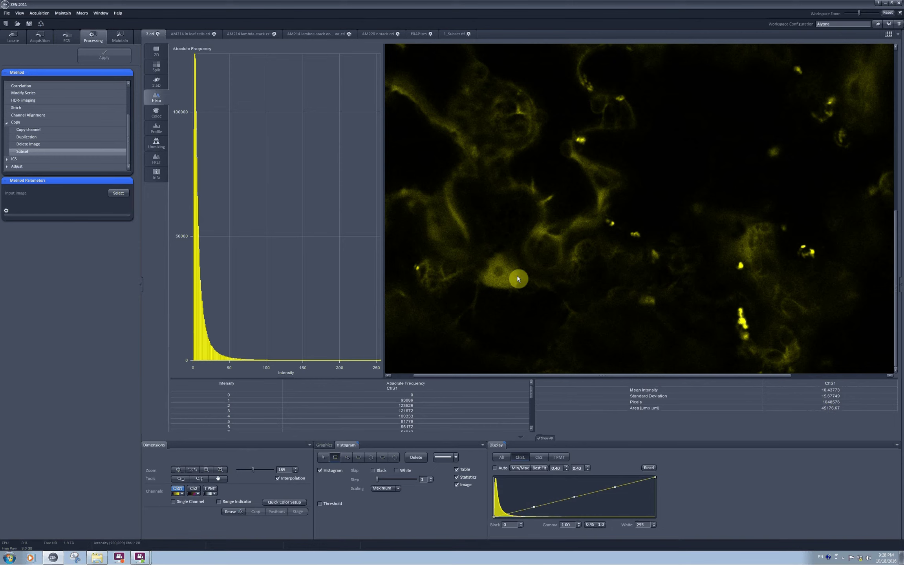
- Draw a rectangle around the bright nucleus, giving ChS1 mean 43.11 over 4752 pixels
{"action": "mouse_move", "coordinate": [479, 251]}
{"action": "left_mouse_down"}
{"action": "mouse_move", "coordinate": [505, 289]}
{"action": "mouse_move", "coordinate": [526, 294]}
{"action": "left_mouse_up"}
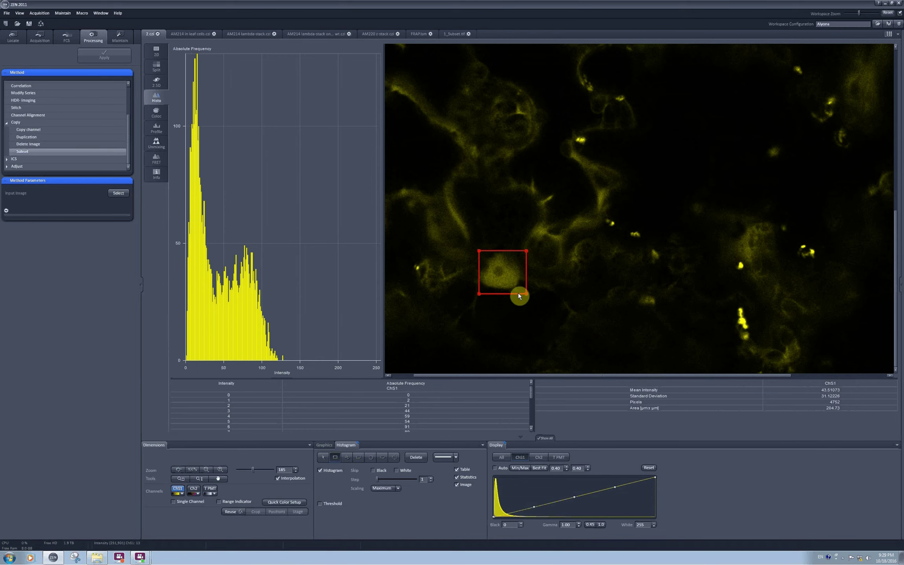
- Delete the rectangle and trace a closed Bezier outline around the nucleus instead
{"action": "left_click", "coordinate": [416, 457]}
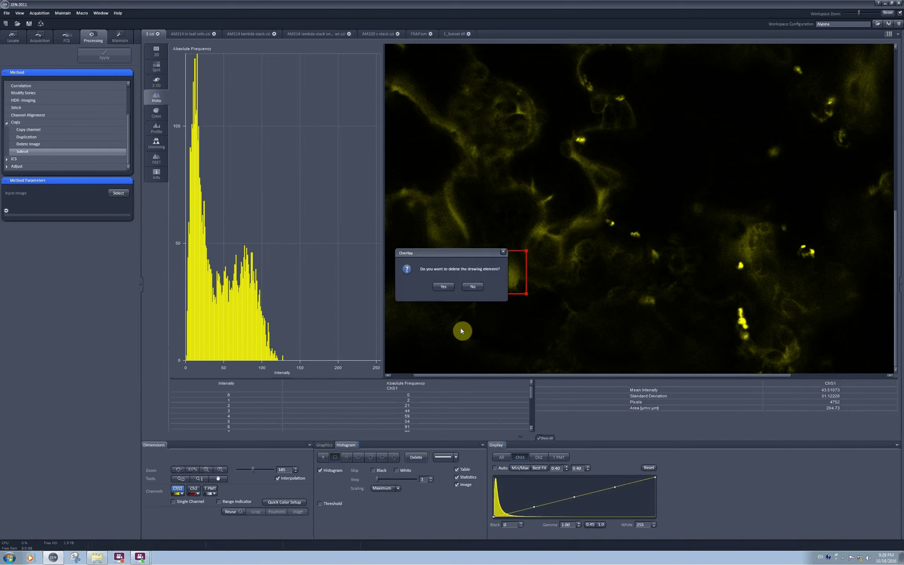
{"action": "left_click", "coordinate": [444, 287]}
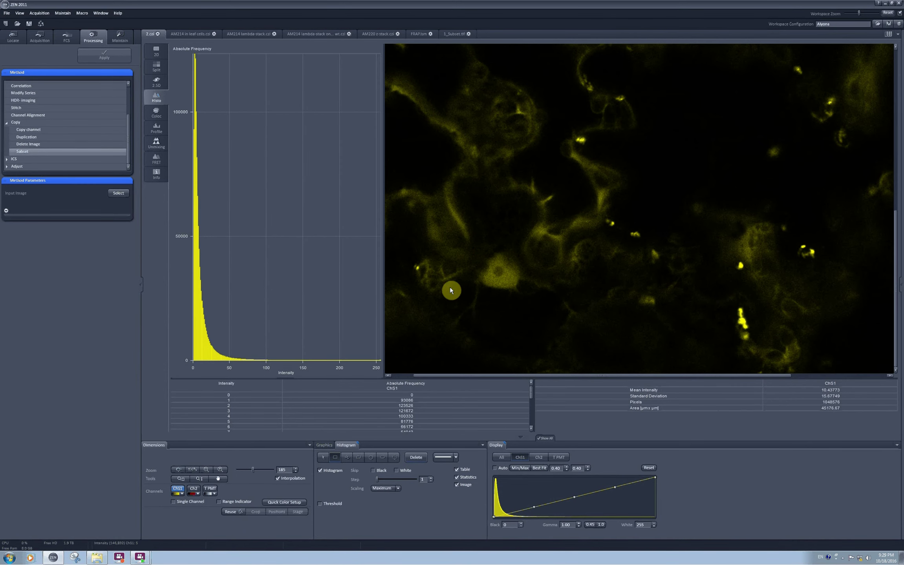
{"action": "left_click", "coordinate": [348, 460]}
{"action": "mouse_move", "coordinate": [514, 289]}
{"action": "left_mouse_down"}
{"action": "mouse_move", "coordinate": [520, 271]}
{"action": "mouse_move", "coordinate": [500, 253]}
{"action": "mouse_move", "coordinate": [479, 274]}
{"action": "mouse_move", "coordinate": [496, 291]}
{"action": "left_mouse_up"}
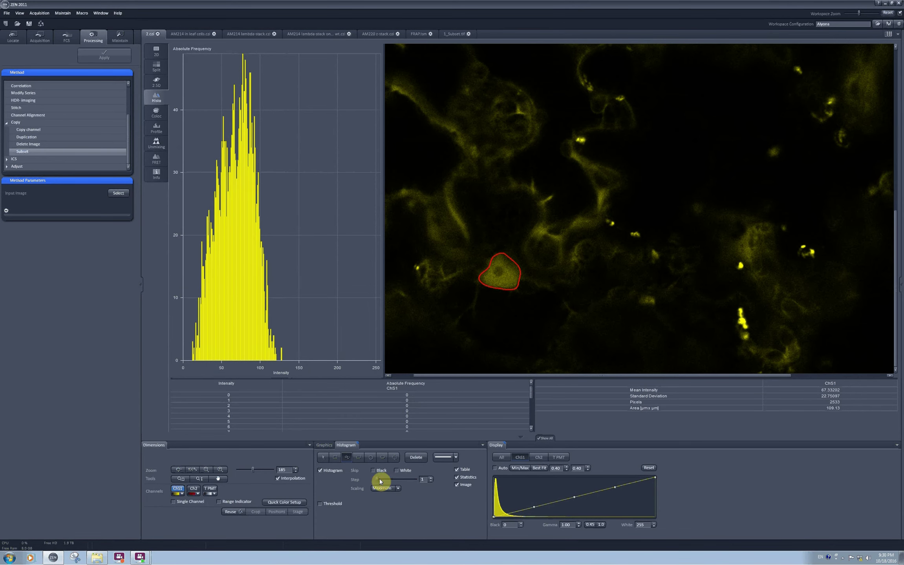
{"action": "left_click_drag", "start_coordinate": [379, 482], "coordinate": [404, 480]}
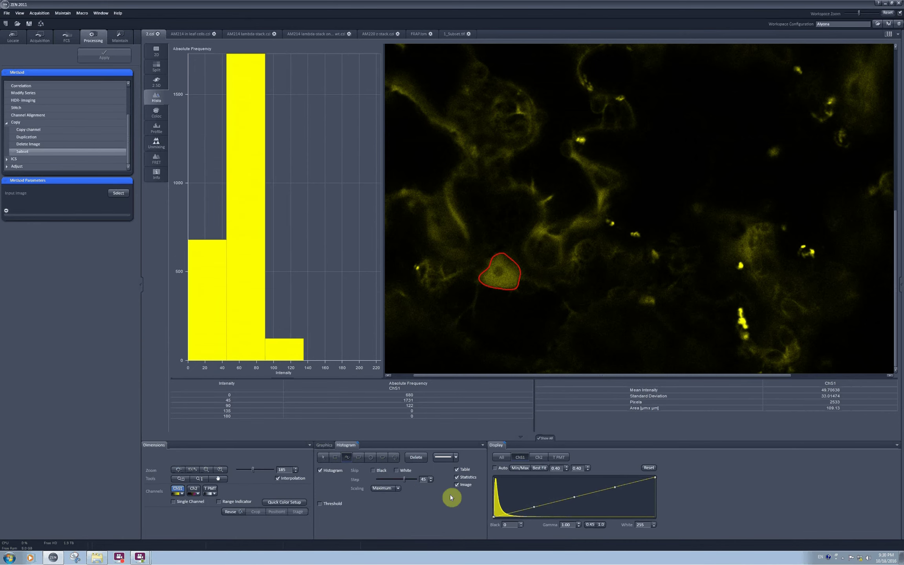
{"action": "left_click_drag", "start_coordinate": [405, 480], "coordinate": [380, 480]}
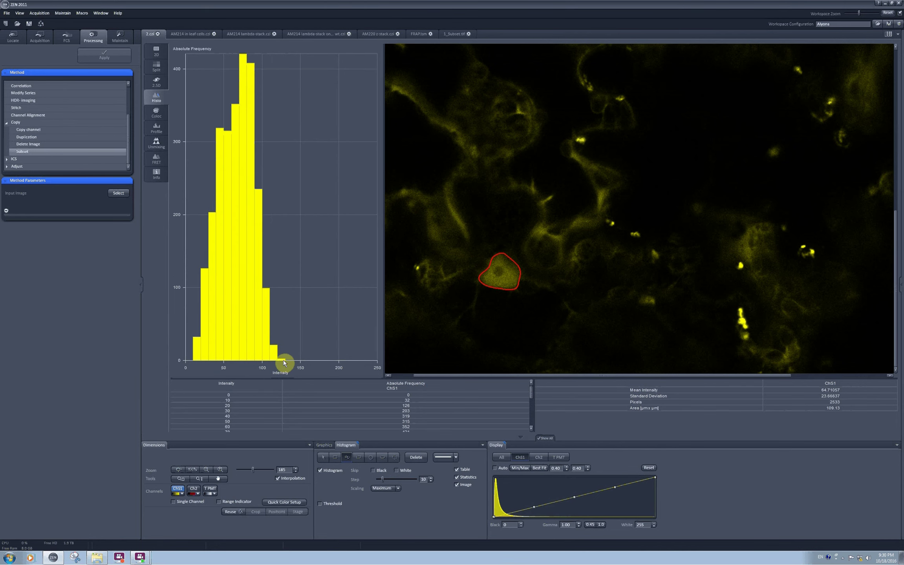
{"action": "left_click_drag", "start_coordinate": [382, 479], "coordinate": [389, 481]}
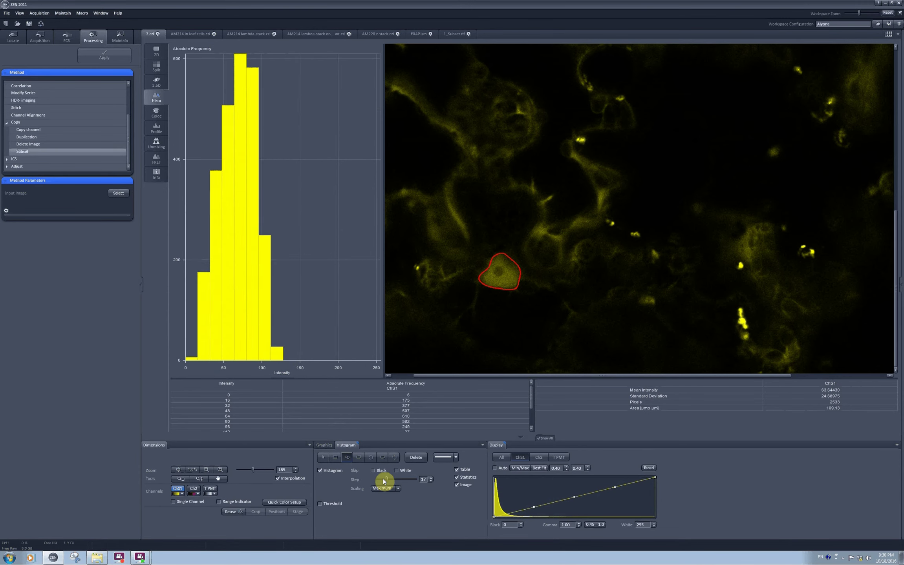
{"action": "left_click_drag", "start_coordinate": [384, 482], "coordinate": [366, 477]}
- Set the histogram y-axis to a fixed scale of 1000, then a fixed maximum of 10
{"action": "left_click", "coordinate": [384, 488]}
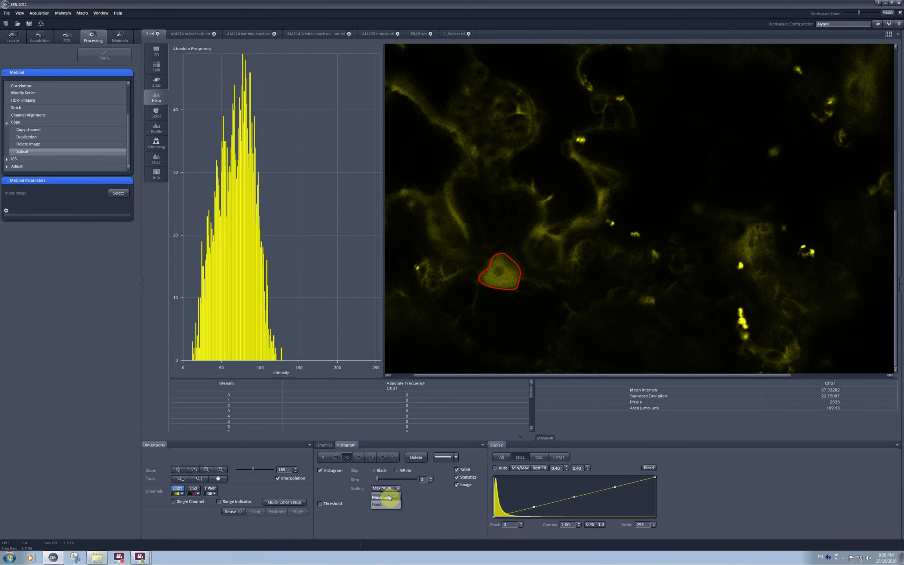
{"action": "left_click", "coordinate": [393, 506]}
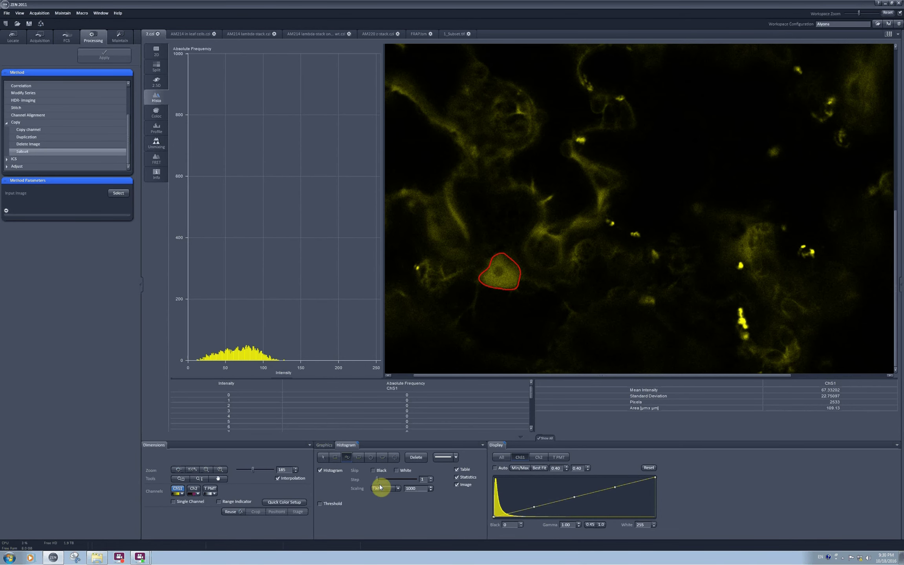
{"action": "left_click", "coordinate": [385, 489]}
{"action": "left_click", "coordinate": [416, 489]}
{"action": "key", "text": "Return"}
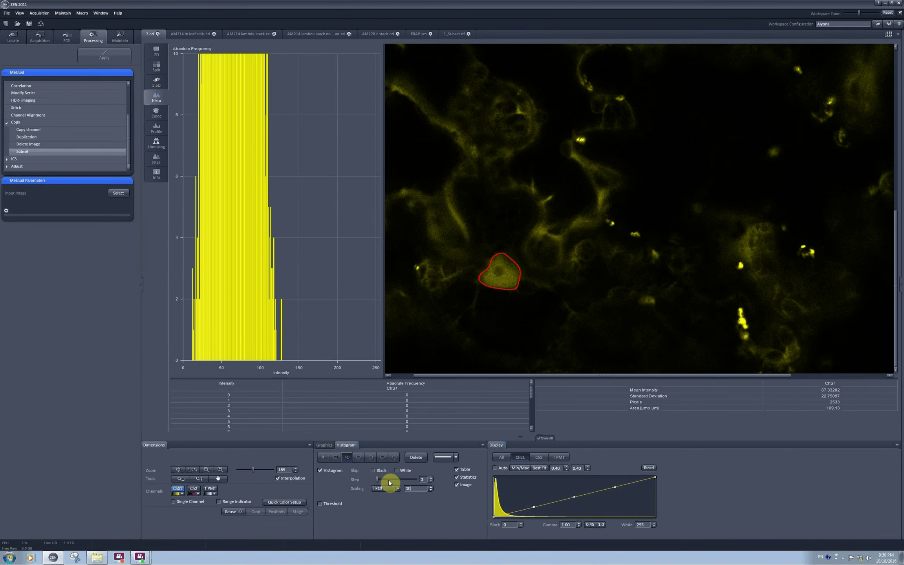
- Return the y-axis to the data maximum and delete the nucleus outline
{"action": "left_click", "coordinate": [392, 489]}
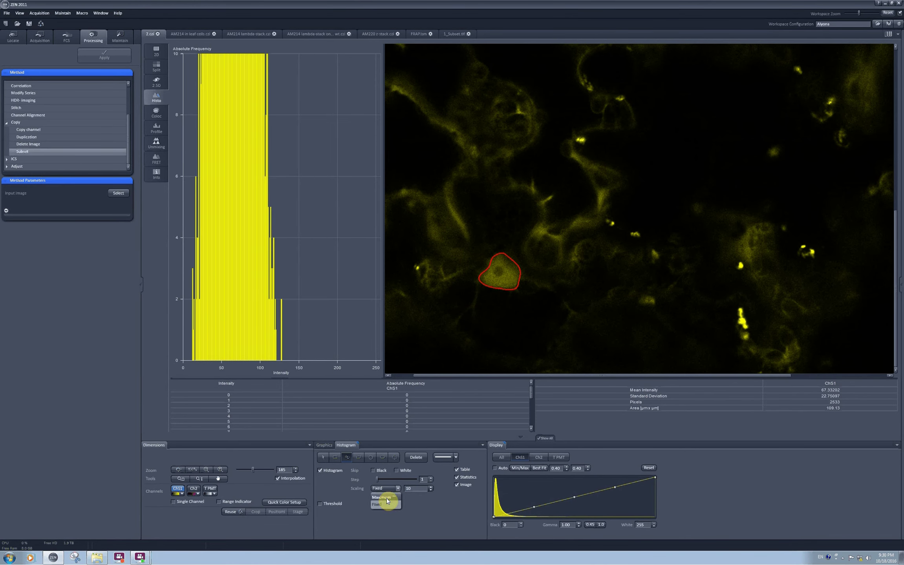
{"action": "left_click", "coordinate": [387, 499]}
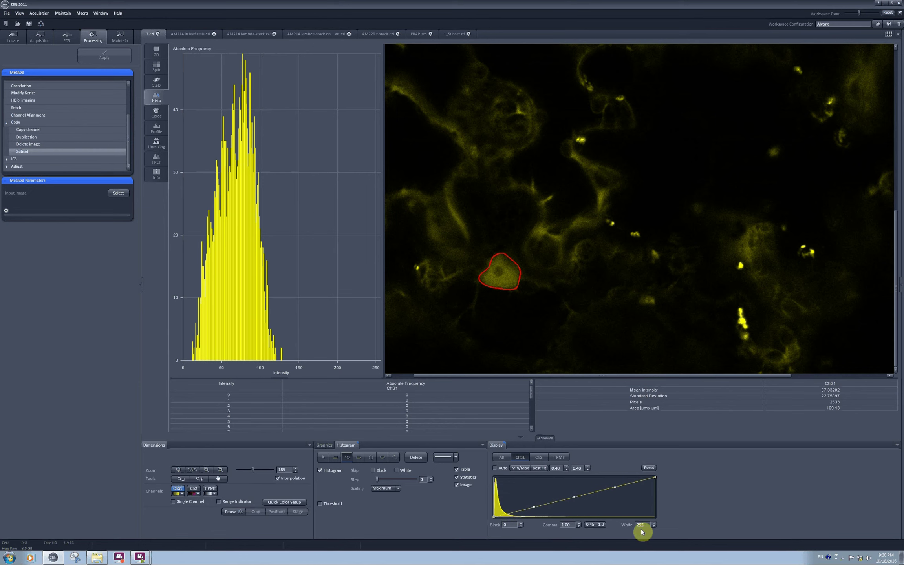
{"action": "left_click", "coordinate": [416, 458]}
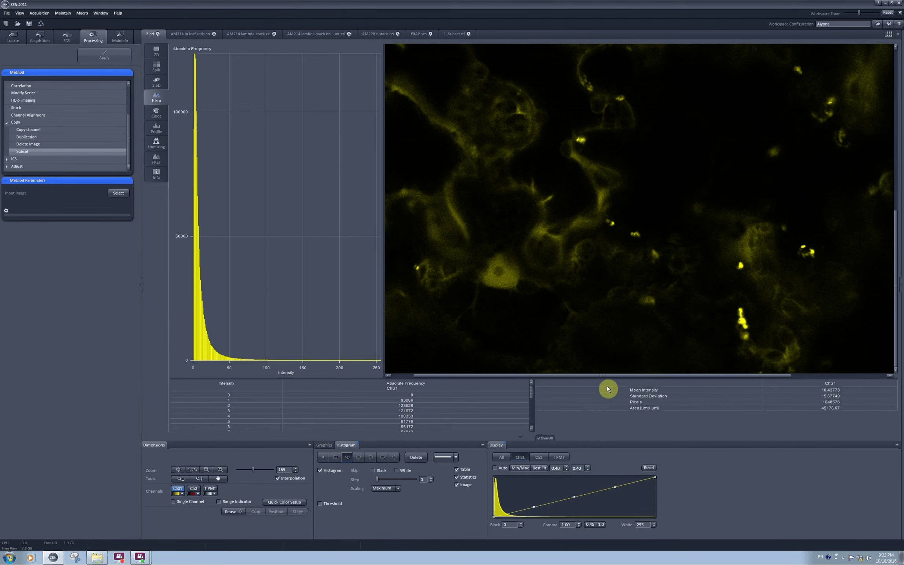
- Trace a freehand outline around the nucleus and copy its ChS1 statistics table
{"action": "left_click", "coordinate": [347, 459]}
{"action": "mouse_move", "coordinate": [483, 281]}
{"action": "left_mouse_down"}
{"action": "mouse_move", "coordinate": [504, 289]}
{"action": "mouse_move", "coordinate": [519, 279]}
{"action": "mouse_move", "coordinate": [508, 258]}
{"action": "mouse_move", "coordinate": [492, 255]}
{"action": "mouse_move", "coordinate": [484, 268]}
{"action": "left_mouse_up"}
{"action": "mouse_move", "coordinate": [447, 378]}
{"action": "left_mouse_down"}
{"action": "mouse_move", "coordinate": [446, 189]}
{"action": "mouse_move", "coordinate": [452, 462]}
{"action": "mouse_move", "coordinate": [424, 196]}
{"action": "left_mouse_up"}
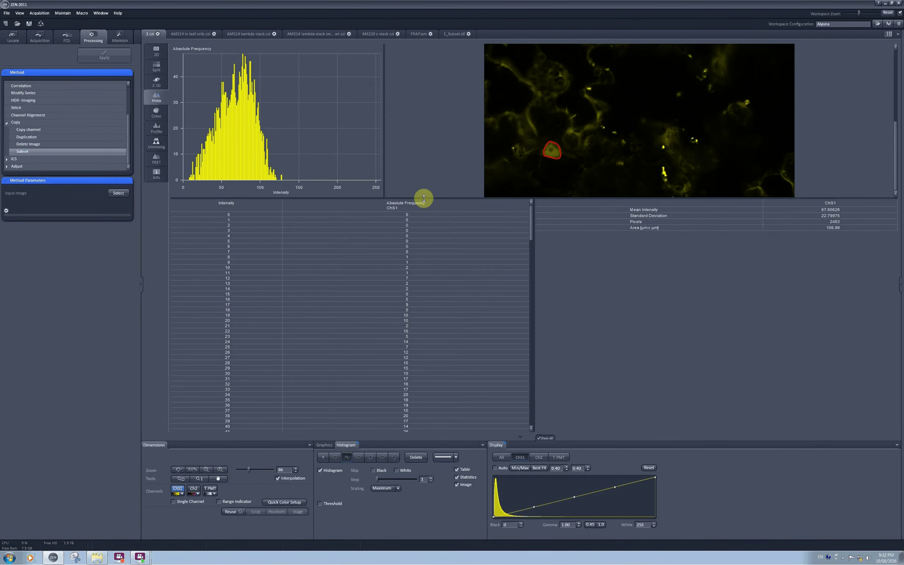
{"action": "right_click", "coordinate": [554, 206]}
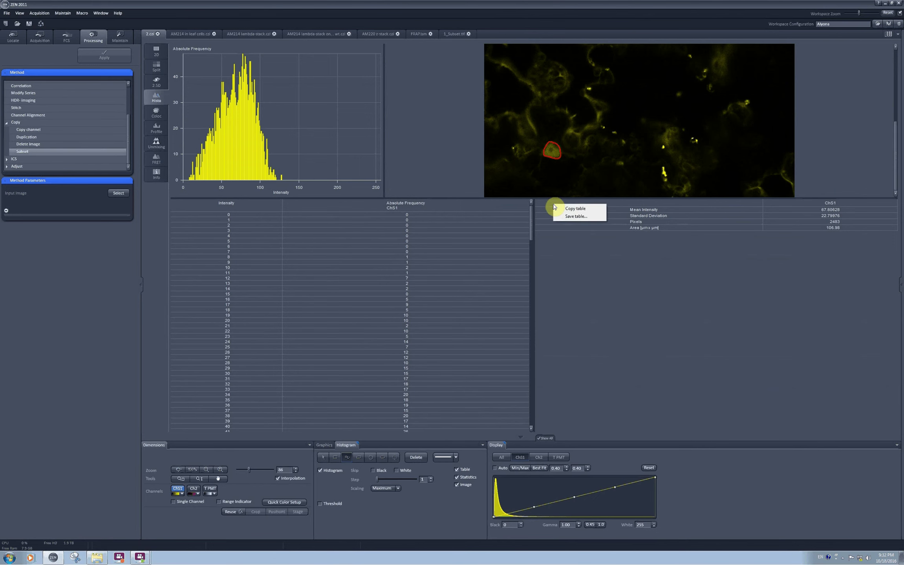
{"action": "left_click", "coordinate": [576, 209]}
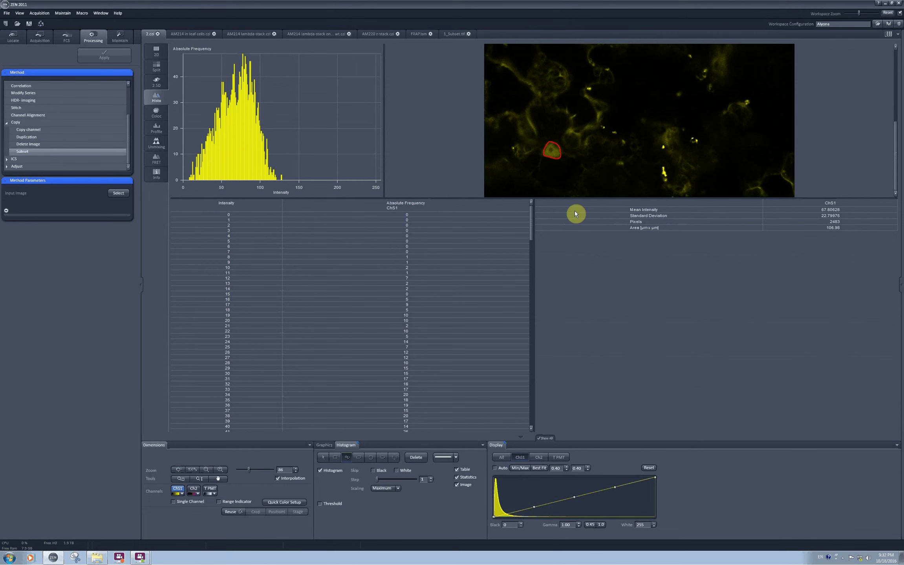
- Show Ch2 alongside ChS1, enlarge the panes and adjust the outline's lower edge
{"action": "left_click", "coordinate": [194, 490]}
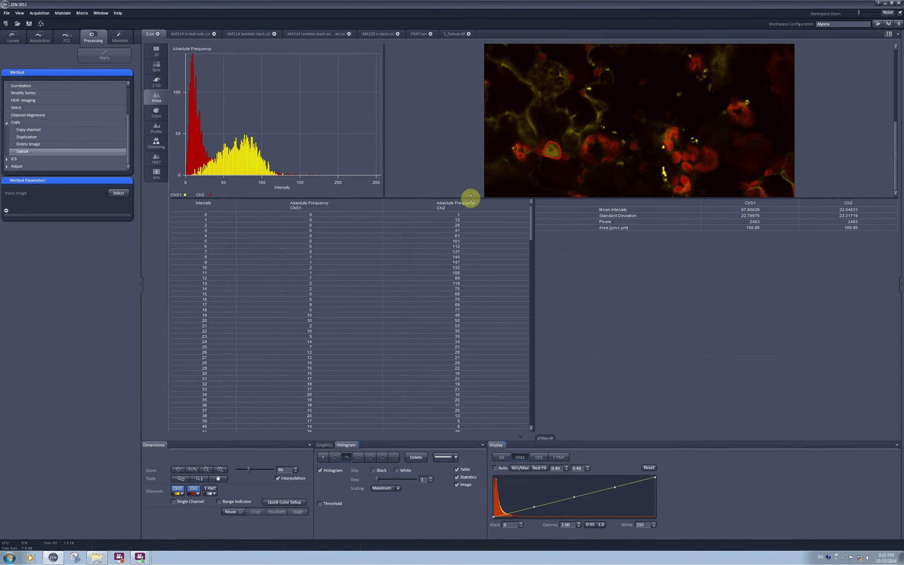
{"action": "left_click_drag", "start_coordinate": [470, 201], "coordinate": [859, 291]}
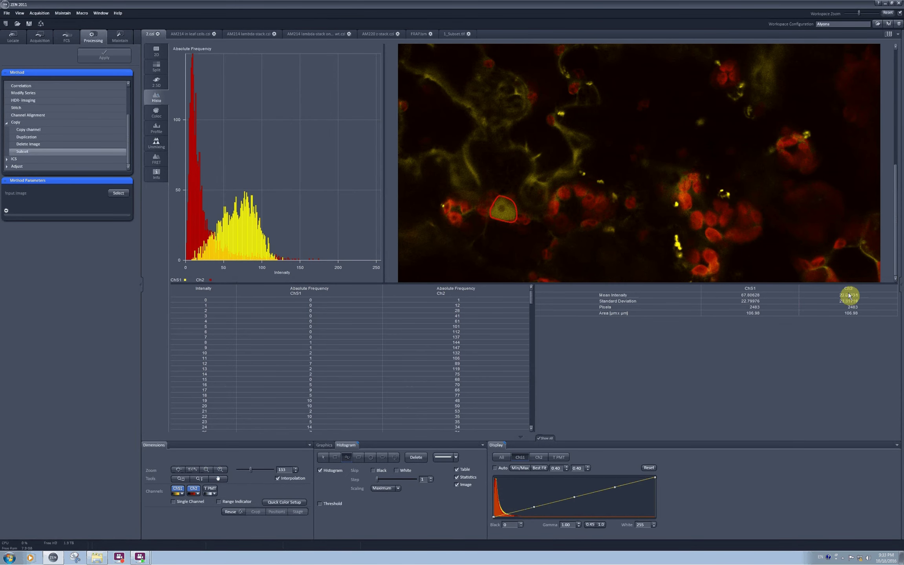
{"action": "mouse_move", "coordinate": [517, 227]}
{"action": "left_mouse_down"}
{"action": "mouse_move", "coordinate": [508, 210]}
{"action": "mouse_move", "coordinate": [503, 220]}
{"action": "mouse_move", "coordinate": [515, 210]}
{"action": "mouse_move", "coordinate": [502, 197]}
{"action": "mouse_move", "coordinate": [493, 215]}
{"action": "mouse_move", "coordinate": [514, 222]}
{"action": "mouse_move", "coordinate": [504, 196]}
{"action": "mouse_move", "coordinate": [491, 208]}
{"action": "left_mouse_up"}
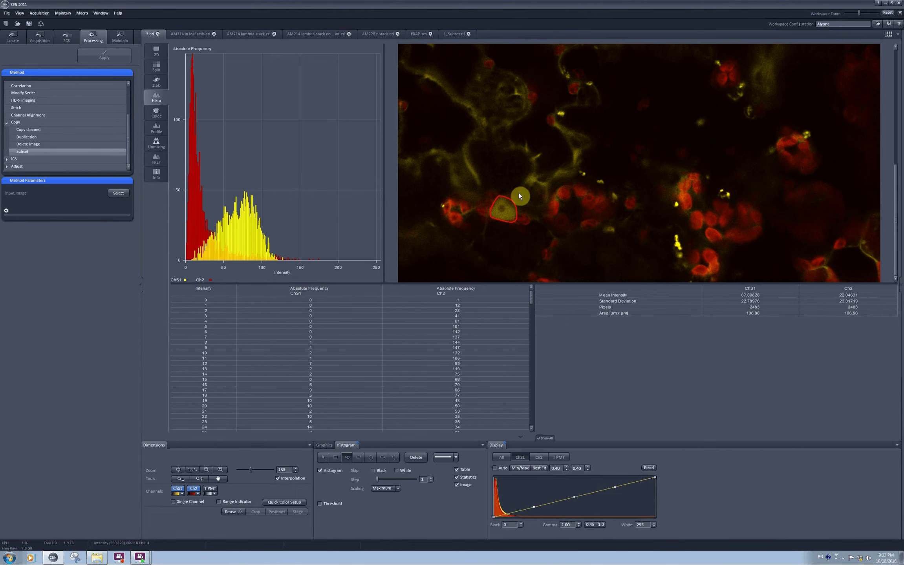
- Check the nucleus in Ch2 alone, then delete all drawn outlines
{"action": "left_click", "coordinate": [178, 489]}
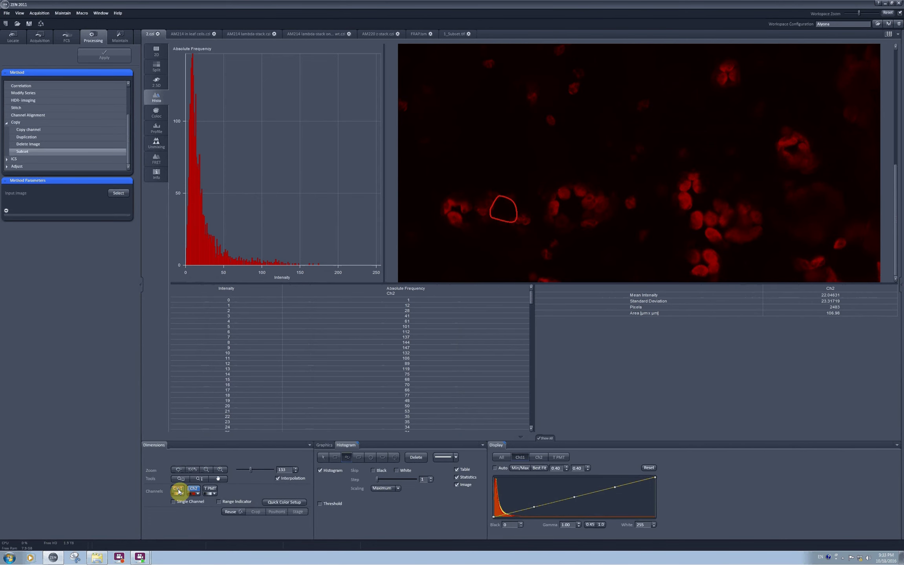
{"action": "left_click", "coordinate": [178, 490]}
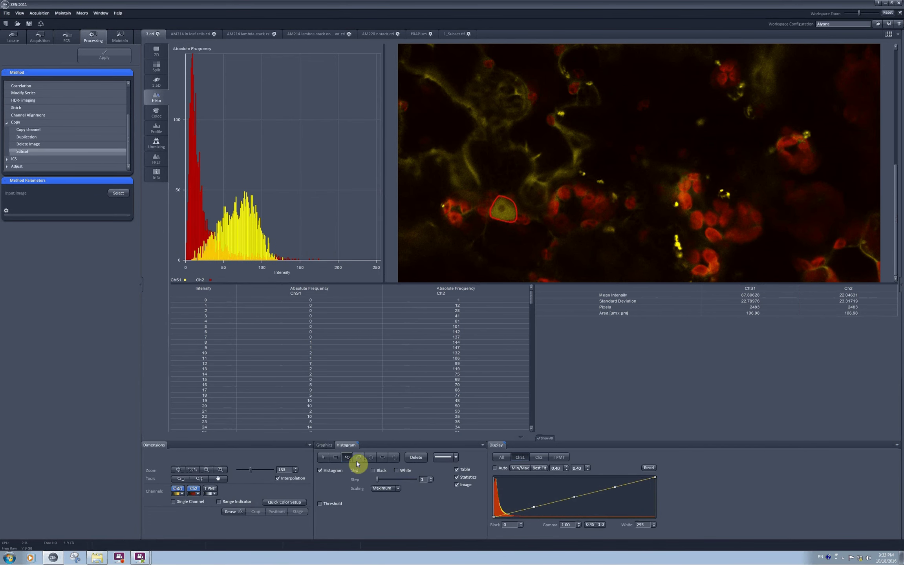
{"action": "left_click", "coordinate": [414, 459]}
{"action": "left_click", "coordinate": [445, 287]}
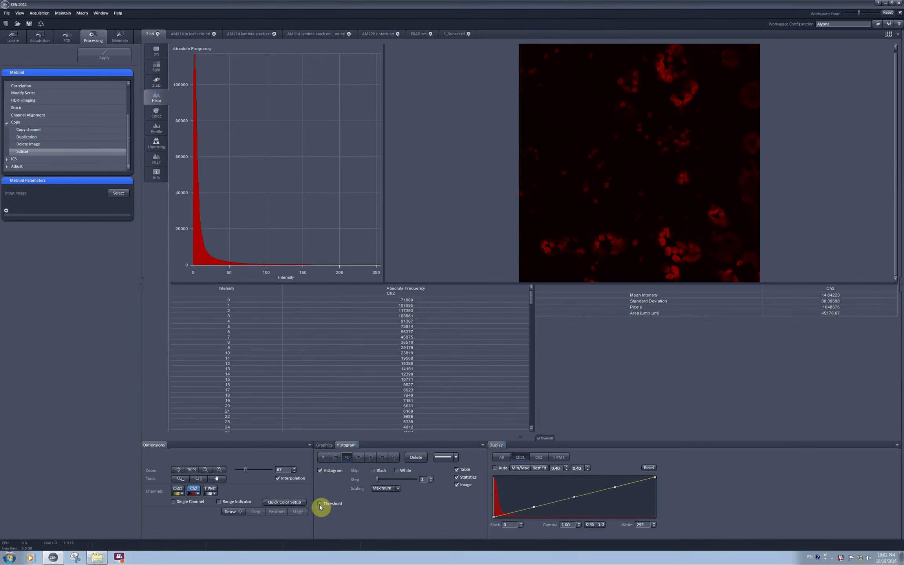
- Enable Threshold with ChS1 as the threshold channel, displaying ChS1 alone with Ch2 off
{"action": "left_click", "coordinate": [320, 505]}
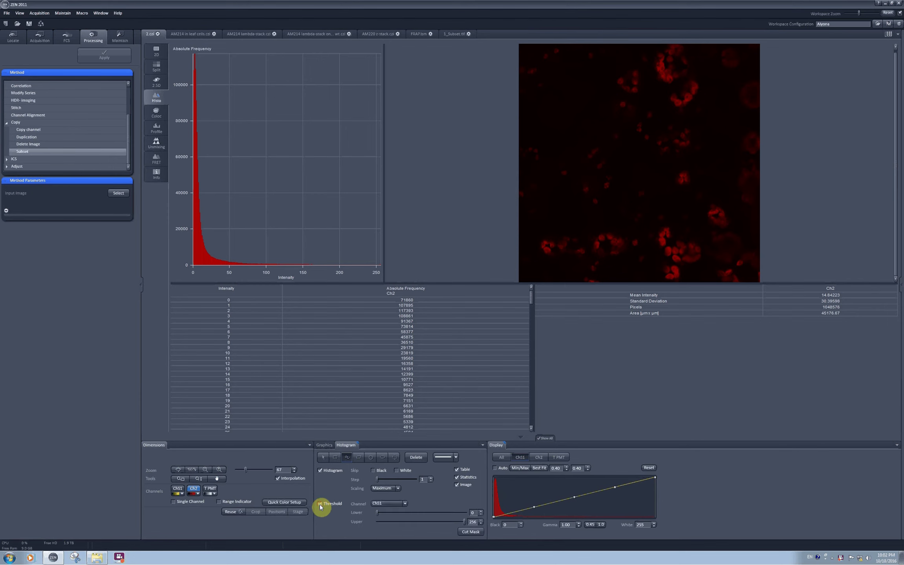
{"action": "left_click", "coordinate": [385, 507]}
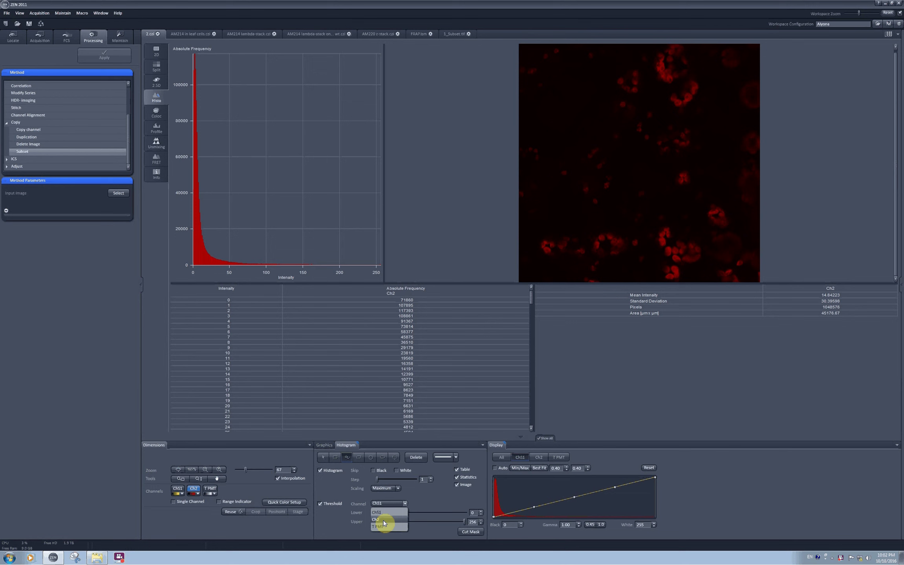
{"action": "left_click", "coordinate": [397, 513]}
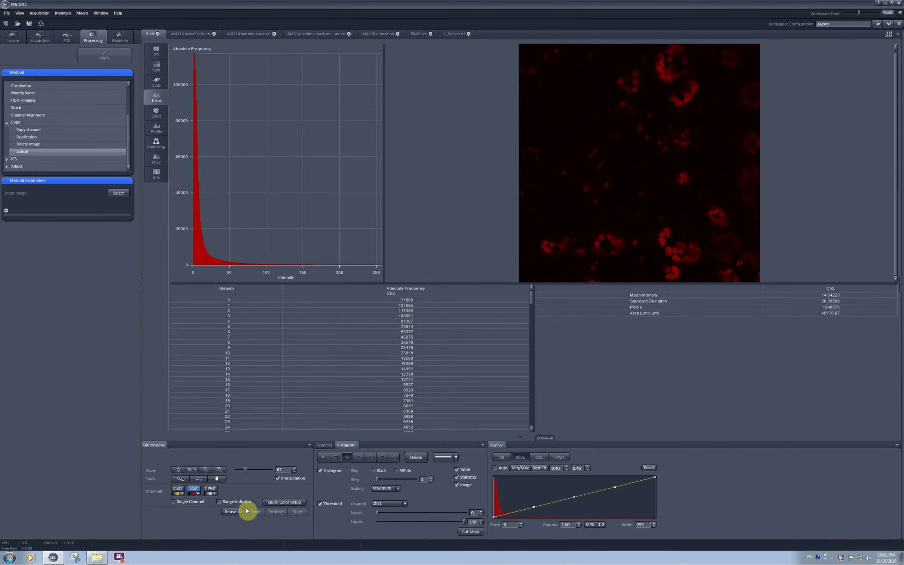
{"action": "left_click", "coordinate": [181, 493]}
{"action": "left_click", "coordinate": [193, 488]}
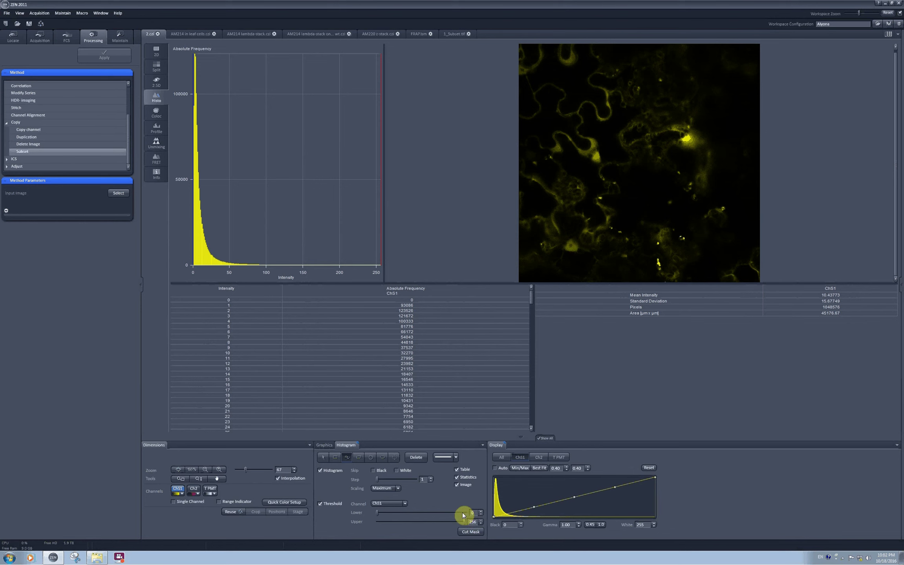
- Threshold channel ChS1 with lower 52 and upper 256, masking dimmer pixels in blue
{"action": "left_click", "coordinate": [380, 504]}
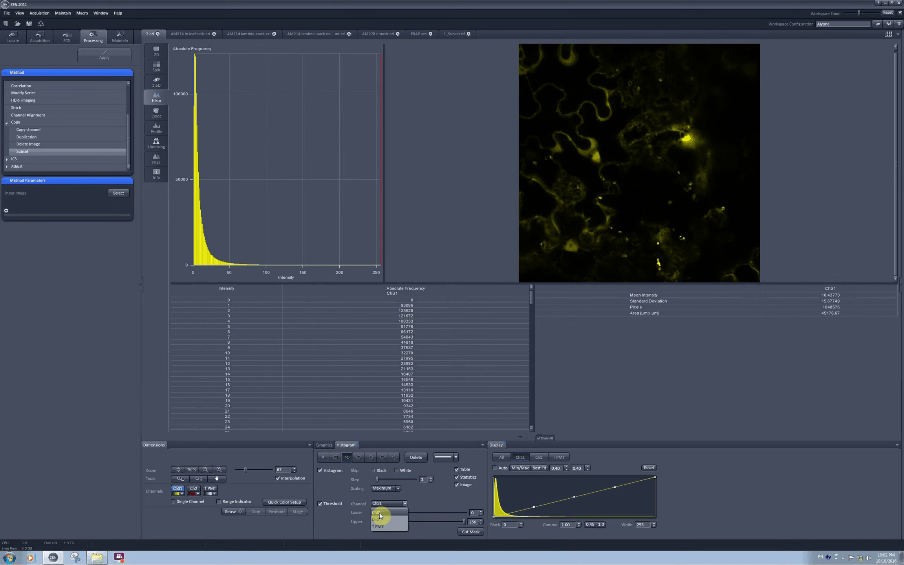
{"action": "left_click", "coordinate": [383, 516]}
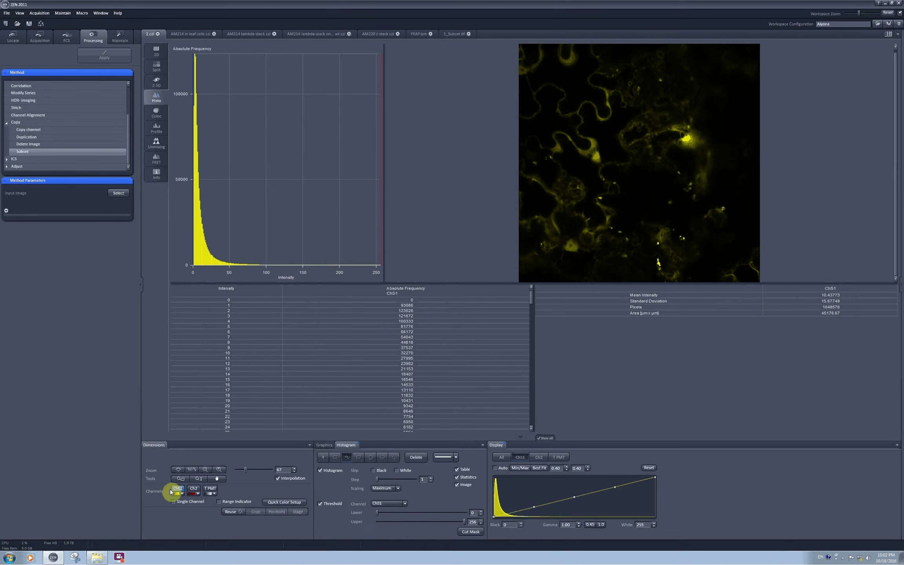
{"action": "left_click_drag", "start_coordinate": [378, 514], "coordinate": [394, 512]}
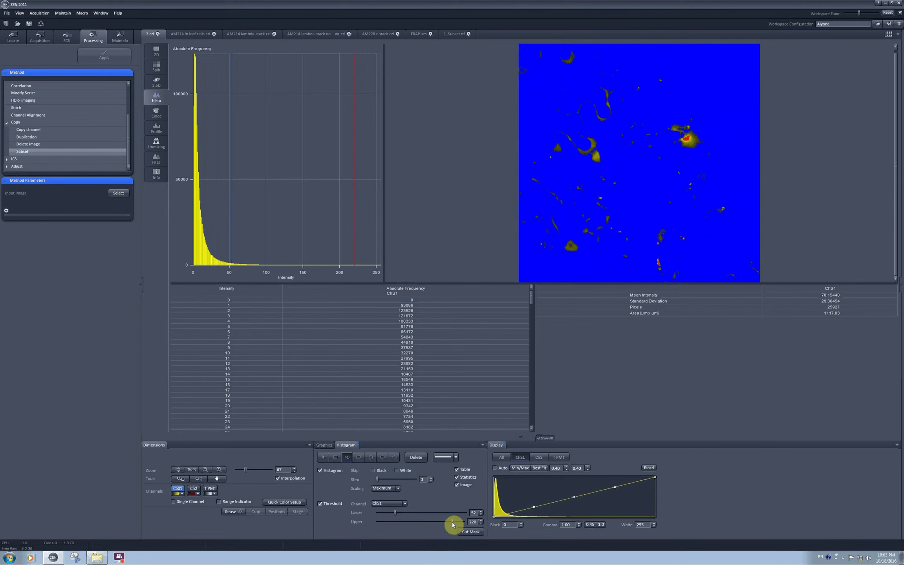
{"action": "left_click_drag", "start_coordinate": [459, 525], "coordinate": [487, 527]}
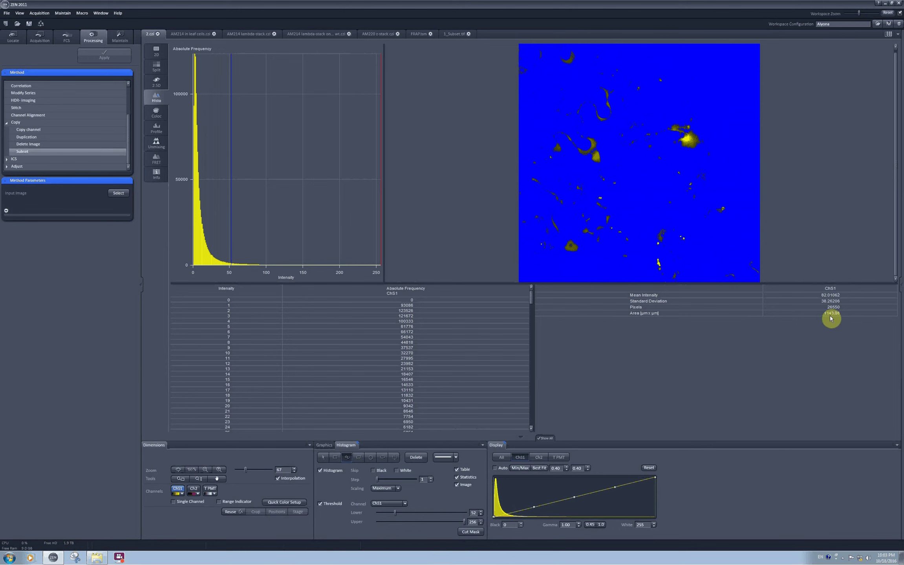
{"action": "left_click_drag", "start_coordinate": [394, 512], "coordinate": [396, 513]}
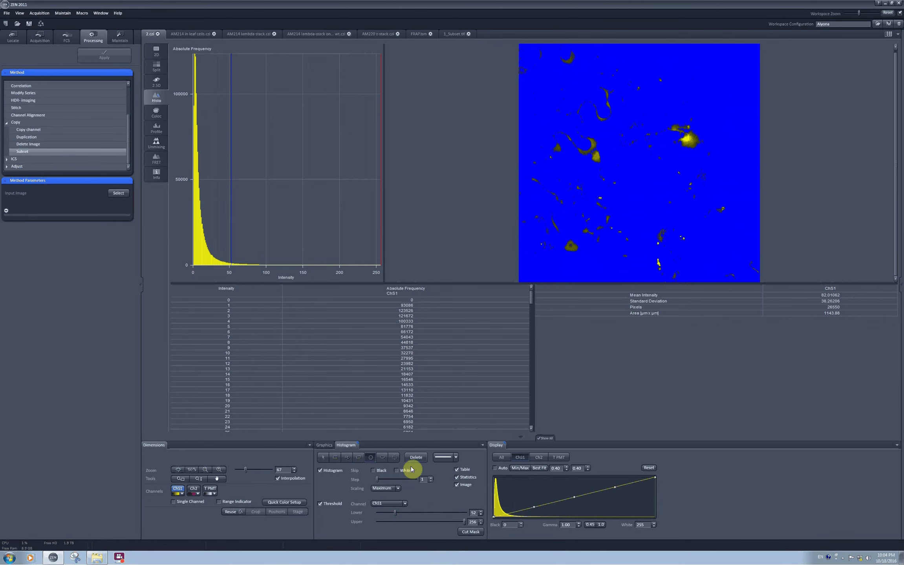
- Draw and nudge a rectangle ROI over the lower-left yellow nucleus, then zoom in on it
{"action": "left_click", "coordinate": [335, 458]}
{"action": "left_click_drag", "start_coordinate": [564, 240], "coordinate": [581, 255]}
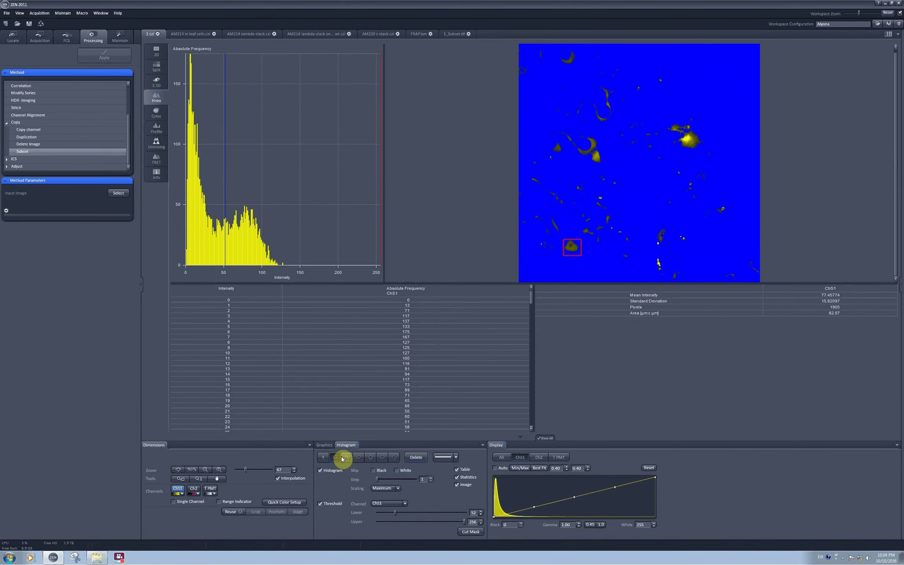
{"action": "left_click", "coordinate": [323, 458]}
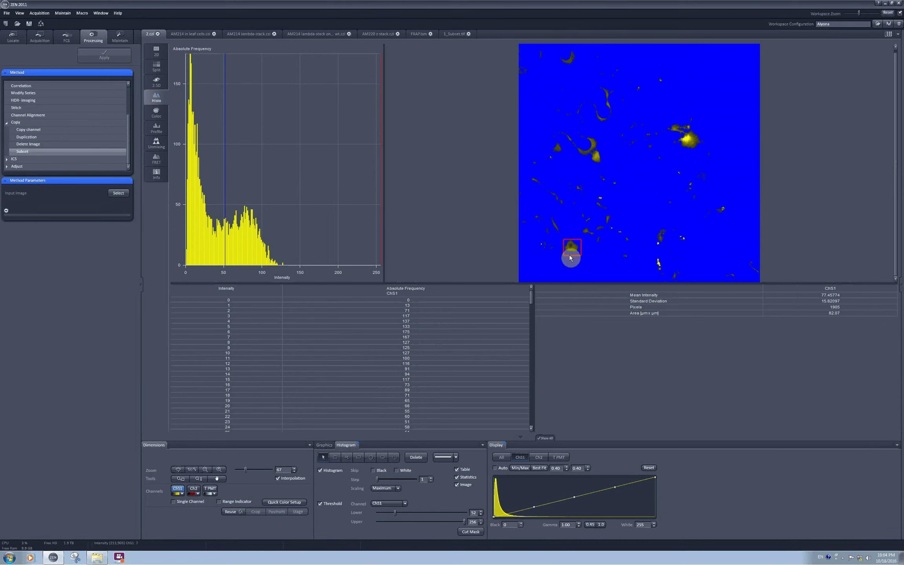
{"action": "left_click_drag", "start_coordinate": [570, 258], "coordinate": [565, 254]}
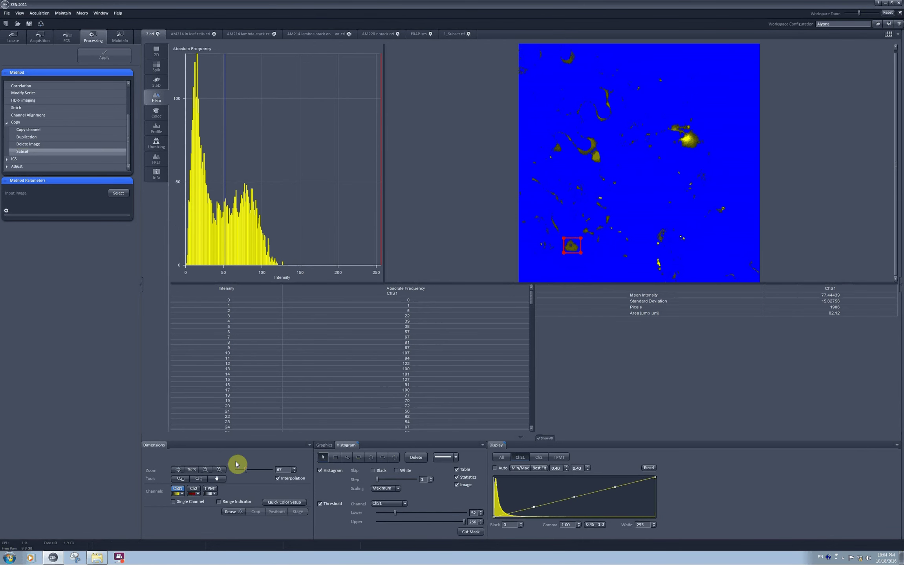
{"action": "left_click", "coordinate": [182, 479]}
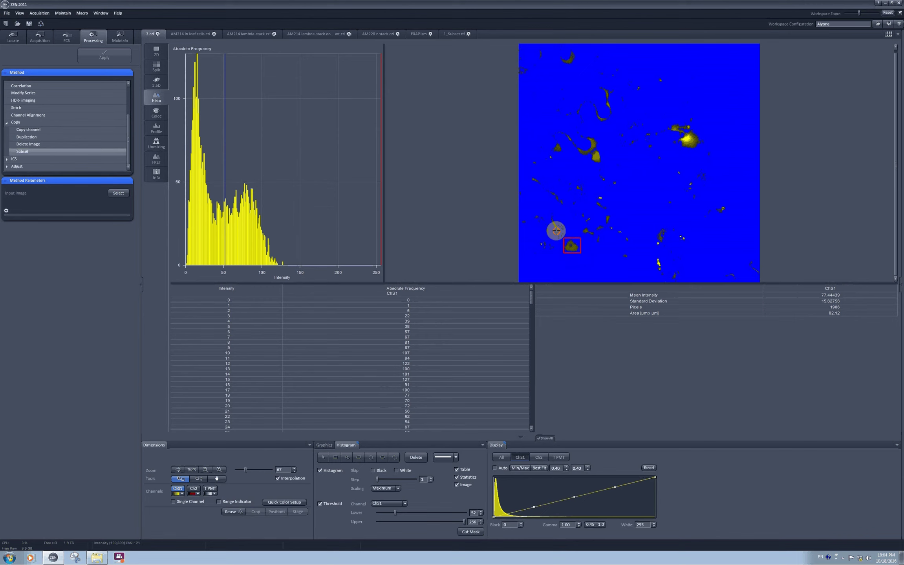
{"action": "left_click_drag", "start_coordinate": [557, 232], "coordinate": [589, 258]}
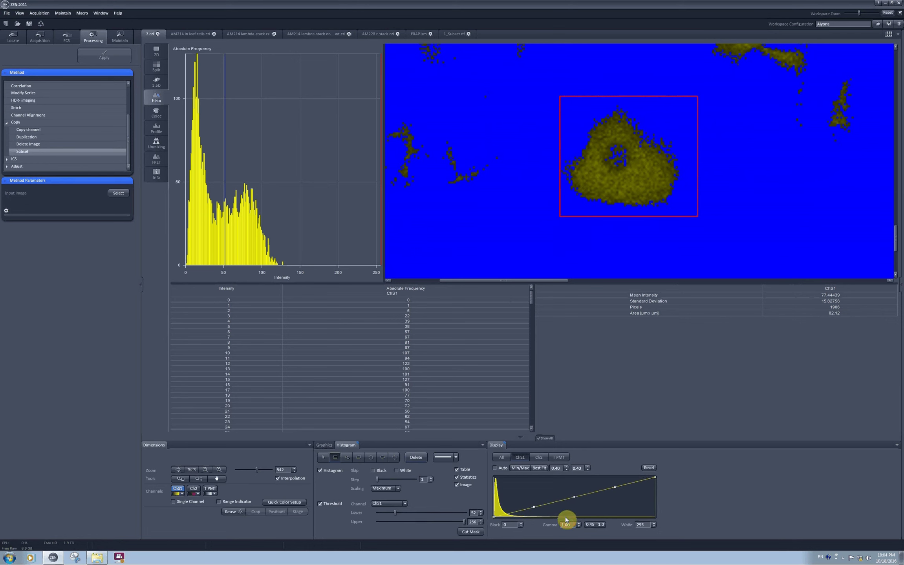
- Apply Cut Mask to extract the thresholded rectangle region into a new image
{"action": "left_click", "coordinate": [474, 531]}
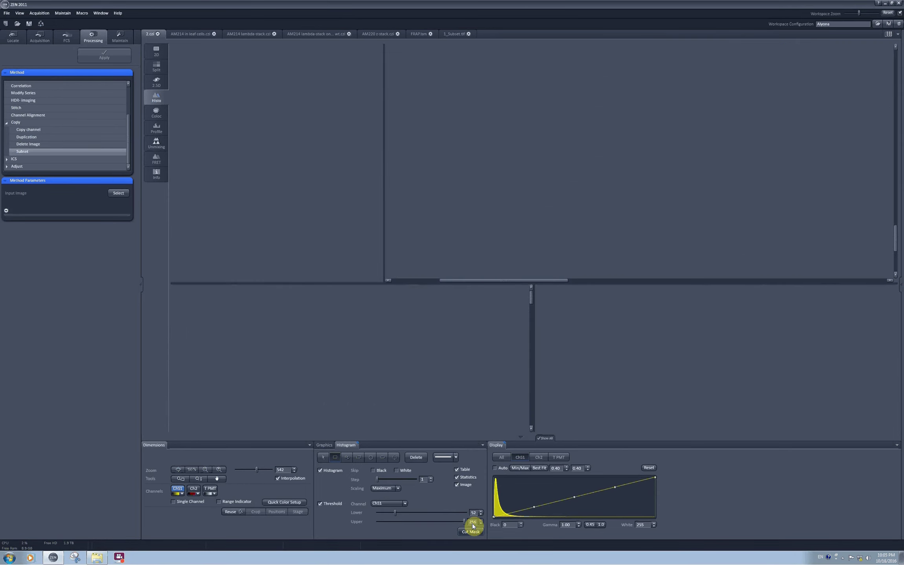